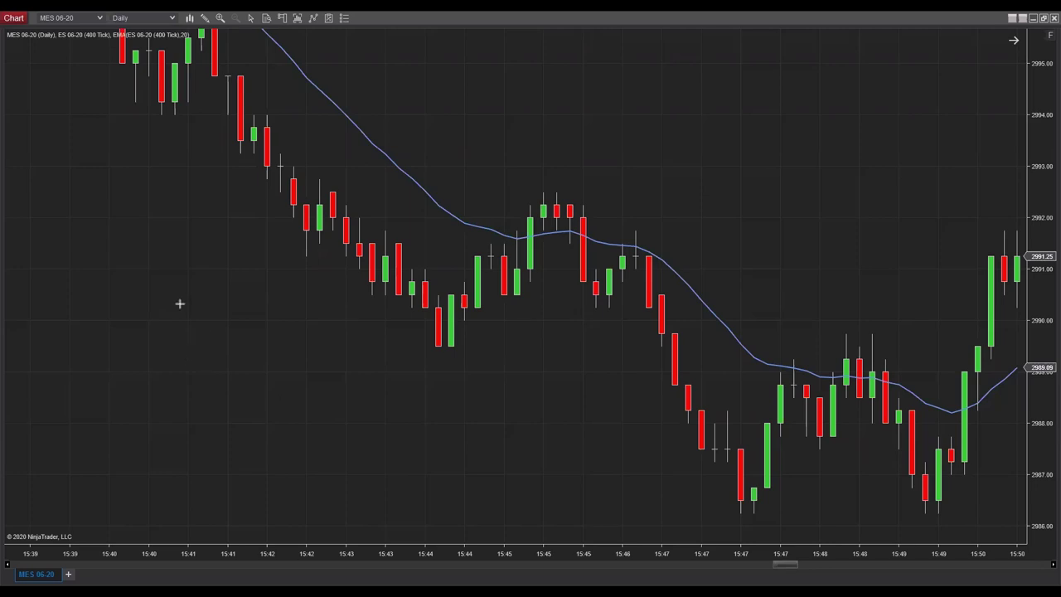
- Sketch a red falling zigzag and a green rising zigzag, each with one pullback, in the empty area below the early decline
click(111, 271)
click(152, 331)
click(180, 298)
double_click(218, 359)
click(249, 359)
click(293, 300)
click(316, 336)
double_click(348, 267)
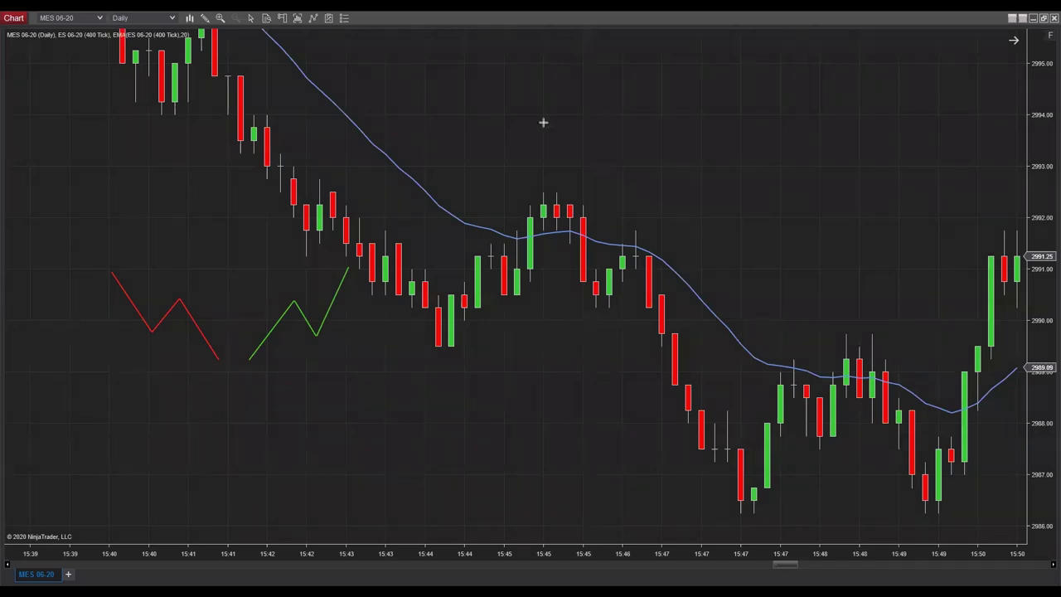
- Draw a straight red falling line and a straight green rising line below the zigzags, and clear all annotations
click(54, 329)
click(233, 526)
click(262, 518)
click(453, 355)
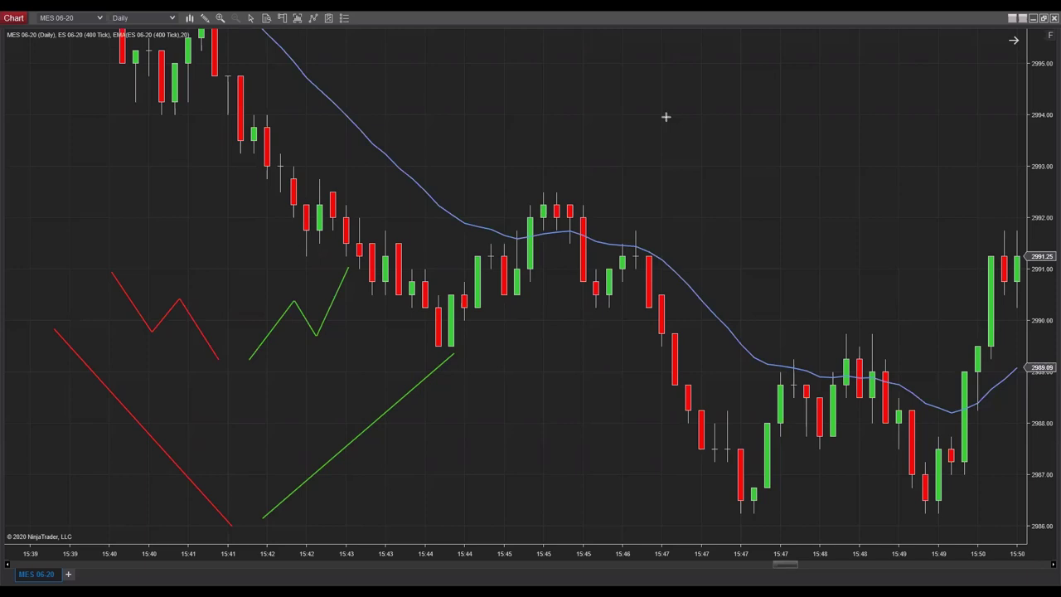
key(ctrl+Delete)
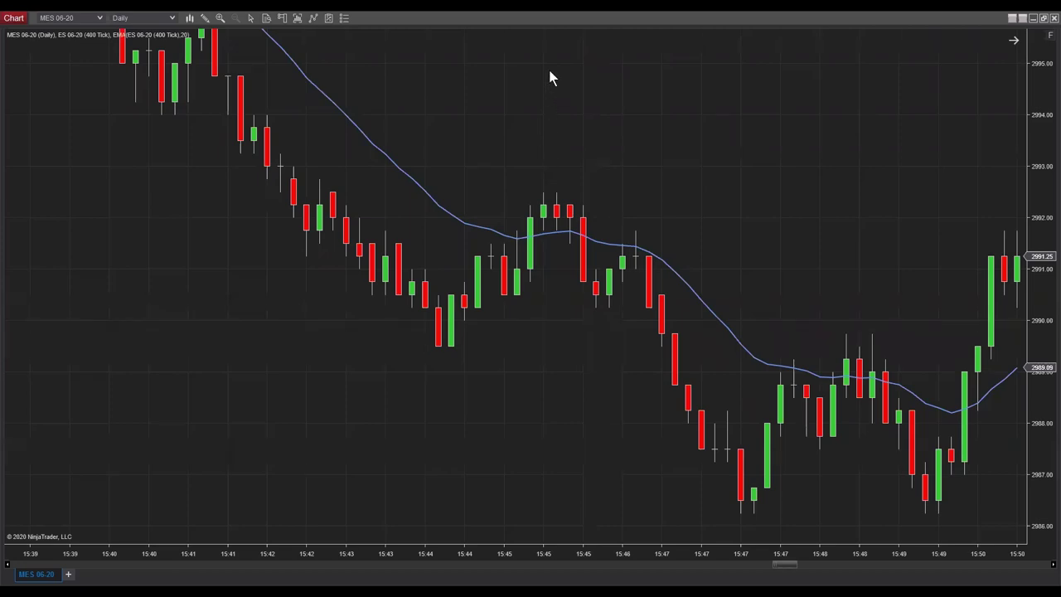
- Mark the decline with a red arrow and the pullback around 15:44 with a green box, and clear all annotations
mouse_move(183, 123)
mouse_down()
mouse_move(372, 345)
mouse_move(406, 350)
mouse_up()
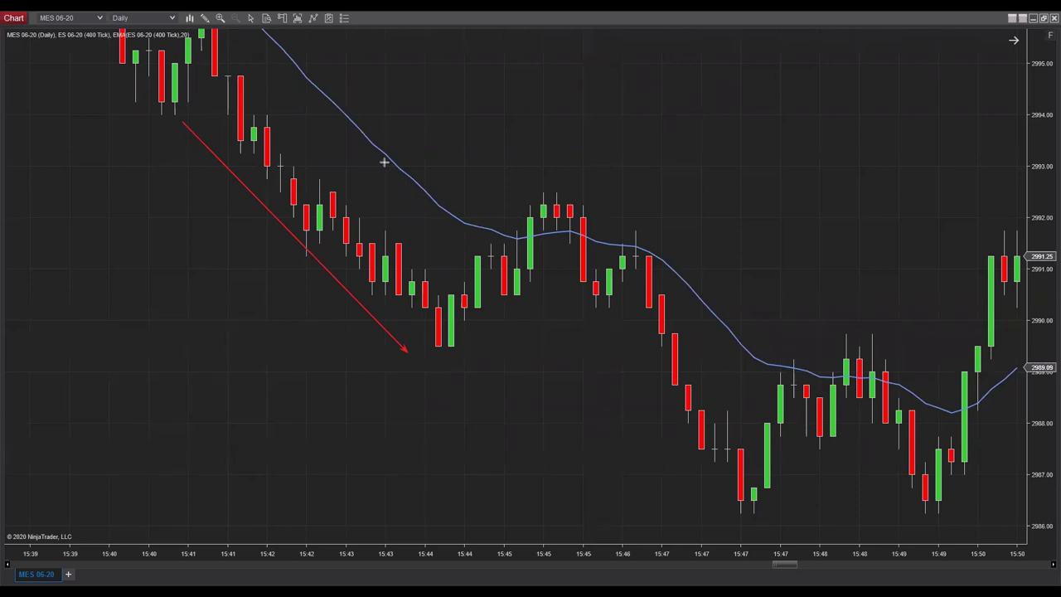
mouse_move(382, 160)
mouse_down()
mouse_move(549, 355)
mouse_move(578, 358)
mouse_up()
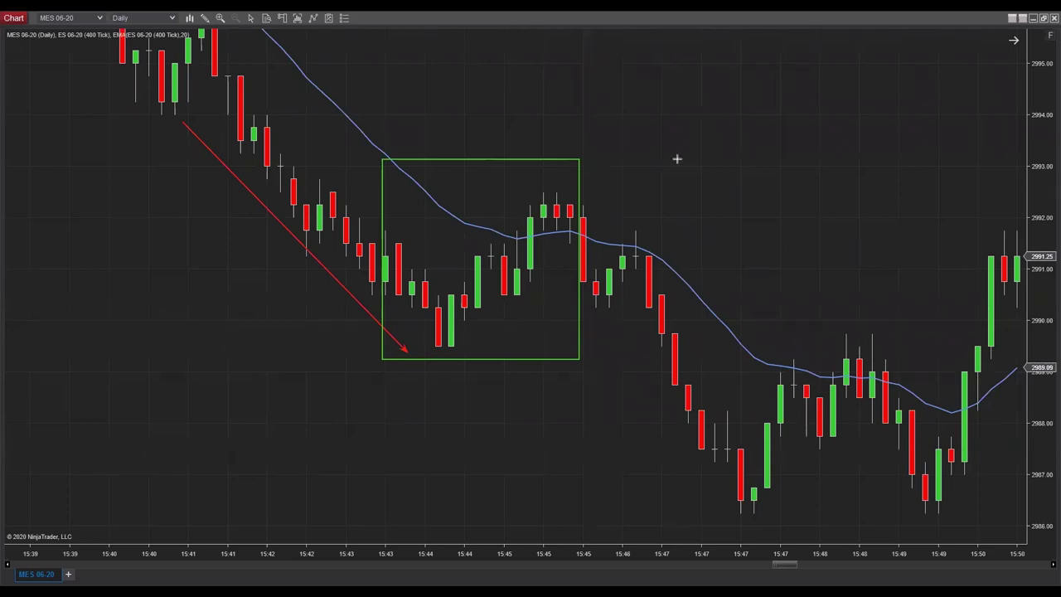
drag(599, 351, 626, 398)
drag(675, 470, 719, 507)
key(ctrl+Delete)
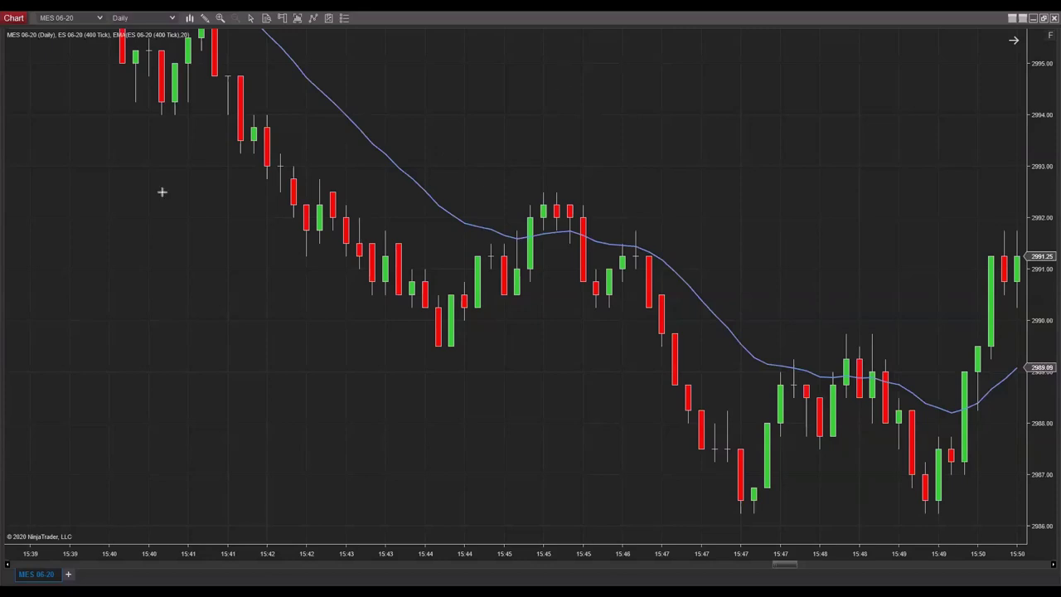
- Draw a red arrow along the decline, a green arrow up the pullback's first leg, and a green "0" below that leg's low
mouse_move(203, 139)
mouse_down()
mouse_move(307, 271)
mouse_move(318, 266)
mouse_up()
click(437, 345)
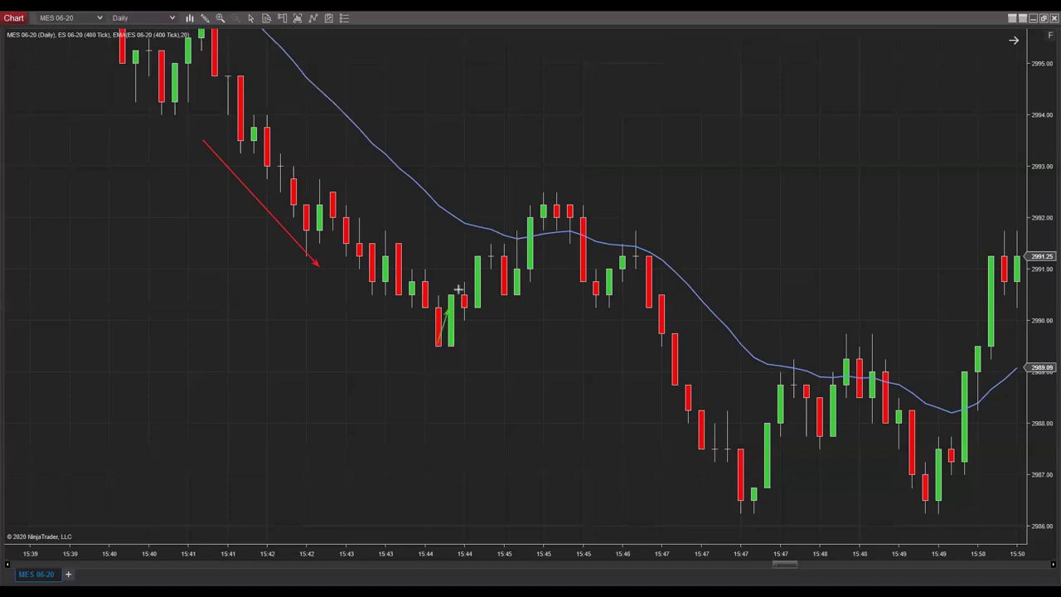
click(491, 246)
click(414, 361)
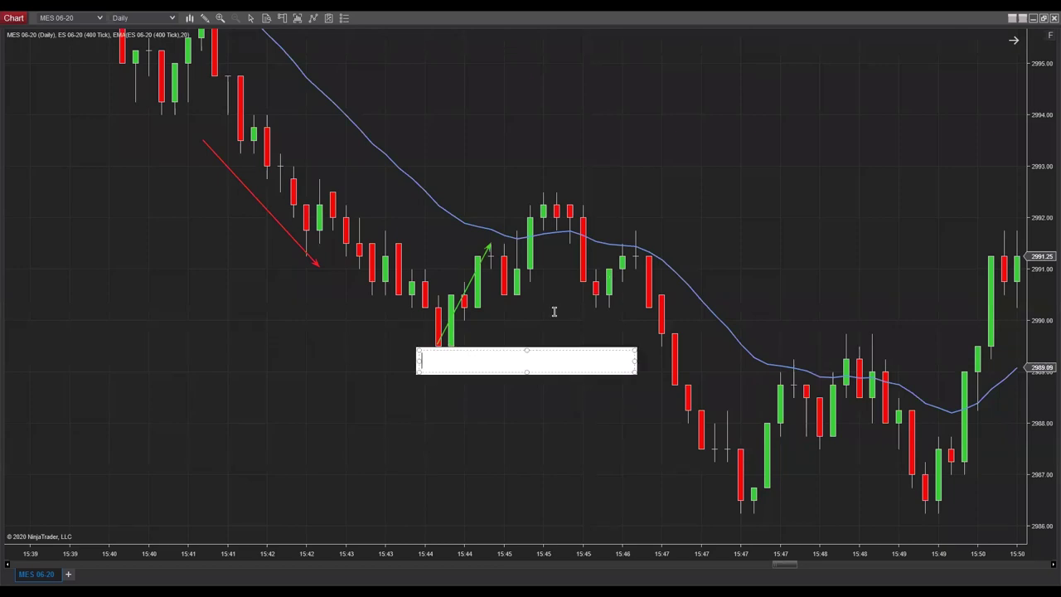
text(0)
click(507, 413)
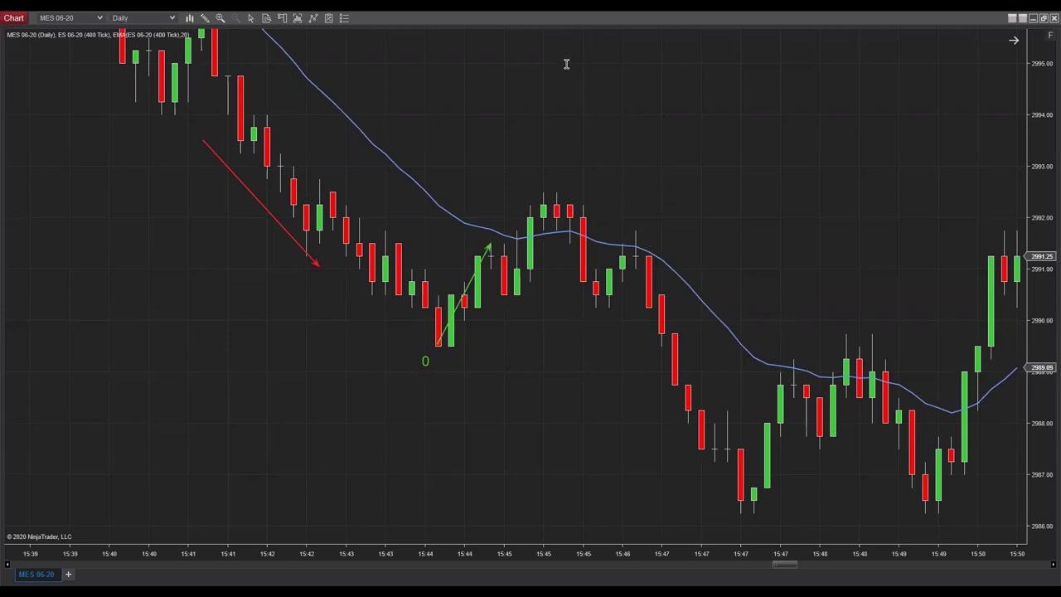
- Draw a red arrow down from the first green arrow's tip to the next low, and label the swing high with a red "0"
click(489, 246)
click(514, 291)
key(ctrl+z)
click(489, 246)
click(514, 298)
click(480, 226)
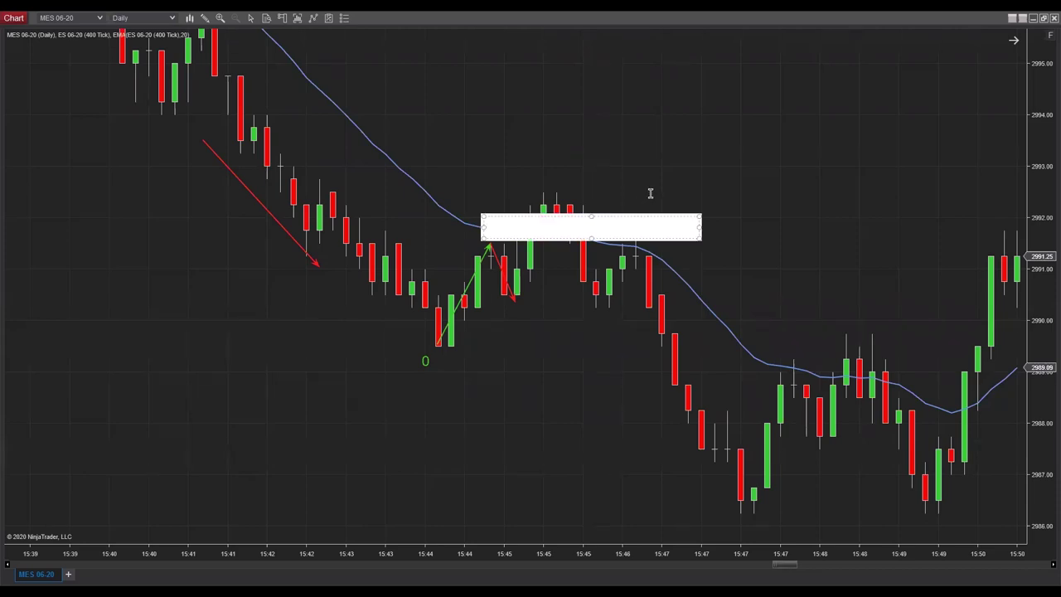
text(0)
click(698, 146)
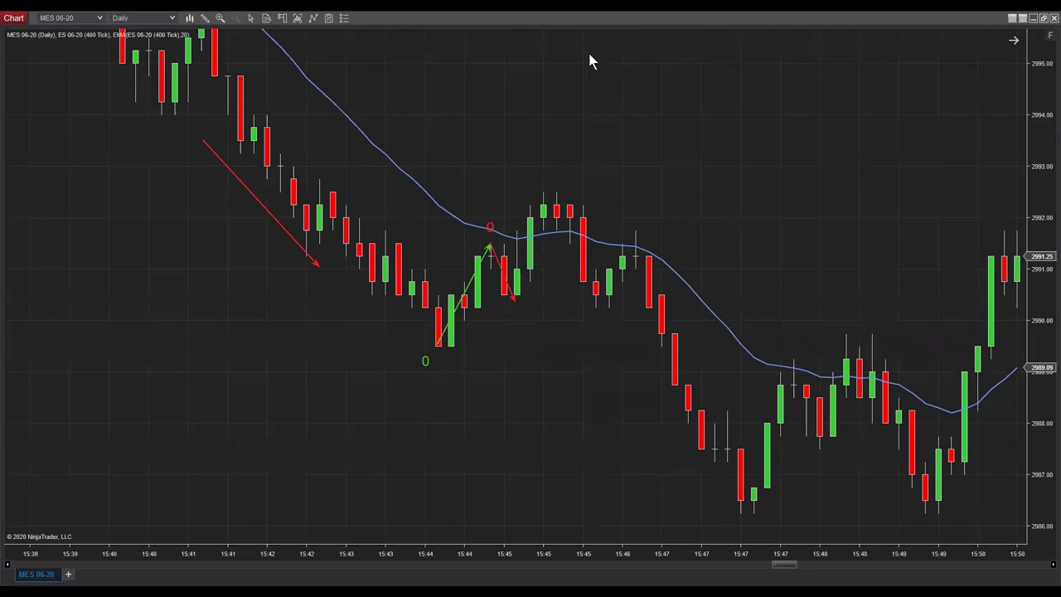
- Draw a green arrow from the second low up to the pullback high near 2992.50, and label that low with a green "1"
click(515, 301)
click(547, 195)
click(510, 309)
text(1)
click(762, 127)
- Add a red arrow down from the pullback high with a red "0" above it, and close the ES 06-20 chart tab
drag(554, 196, 596, 305)
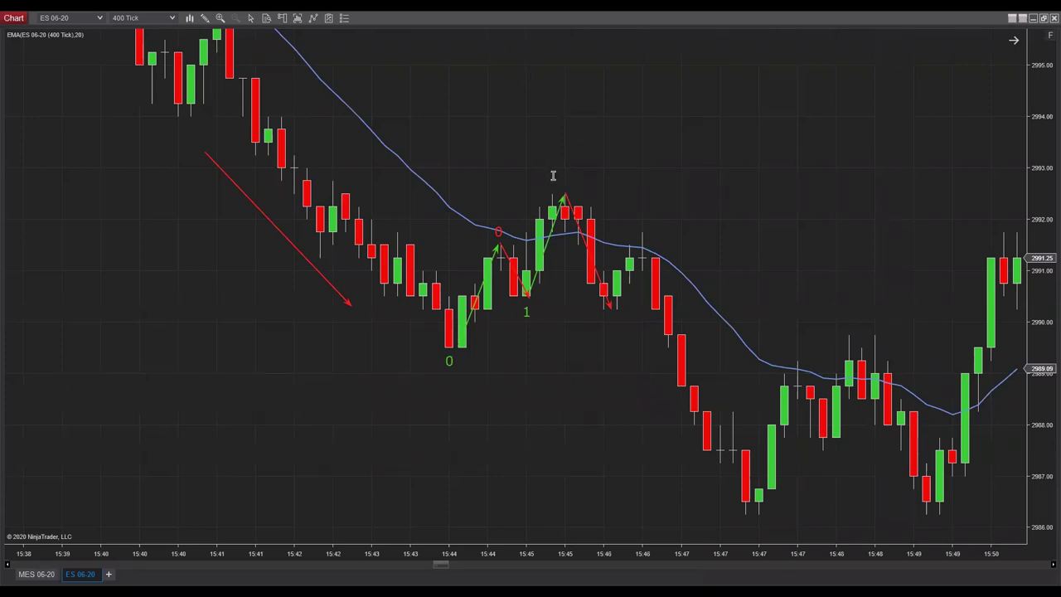
click(694, 172)
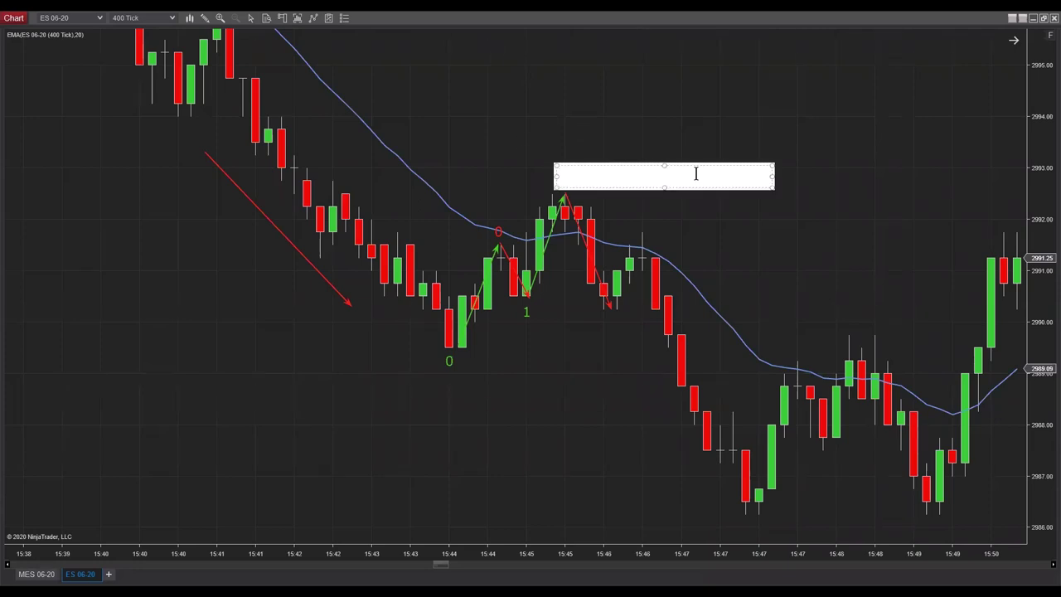
text(0)
click(770, 207)
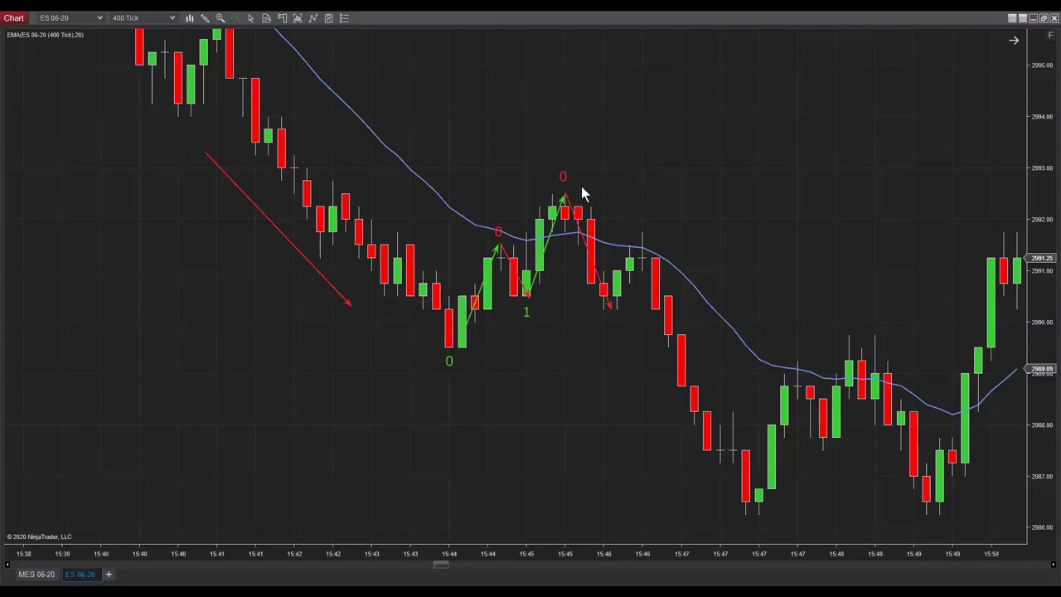
click(561, 174)
key(ctrl+w)
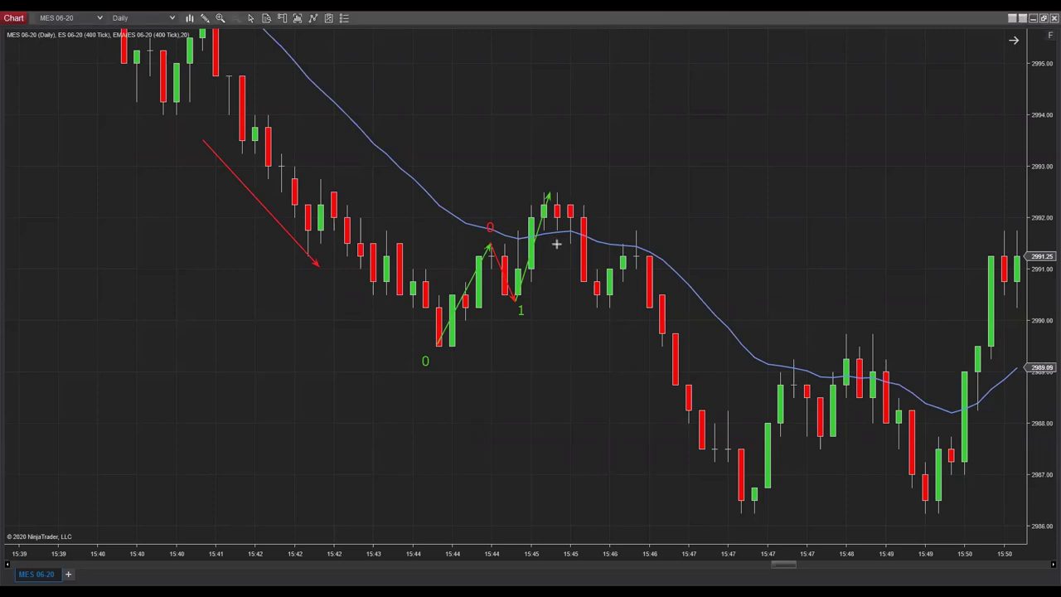
- Draw a short red line near 2991.50, box the red bar at the pullback high in red, and label it "signal bar"
drag(556, 243, 580, 242)
drag(546, 181, 567, 236)
click(539, 153)
text(s)
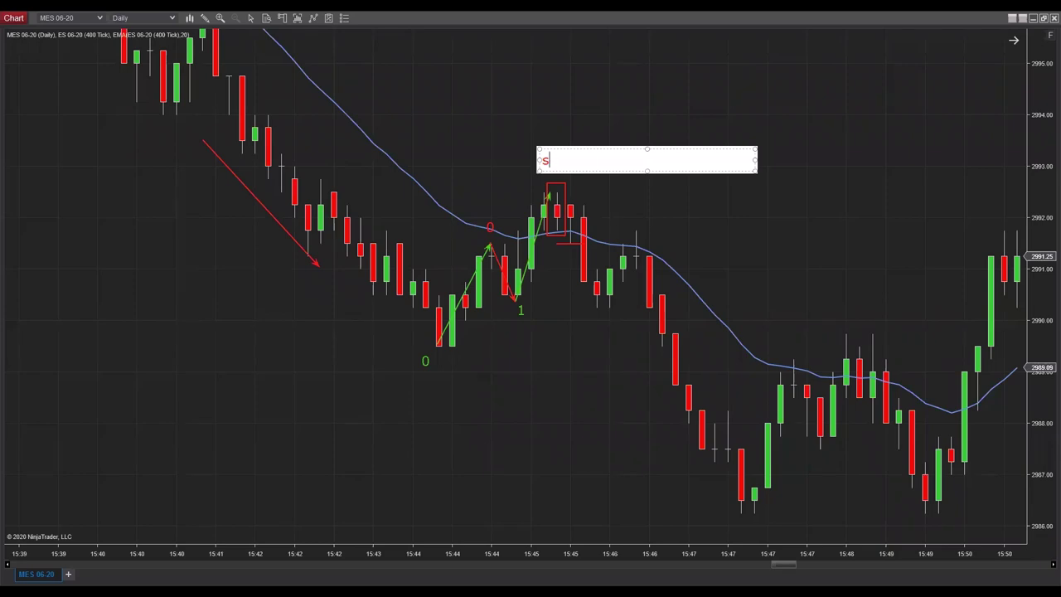
text(ignal  ar)
key(BackSpace)
key(BackSpace)
key(BackSpace)
text(bar)
click(811, 162)
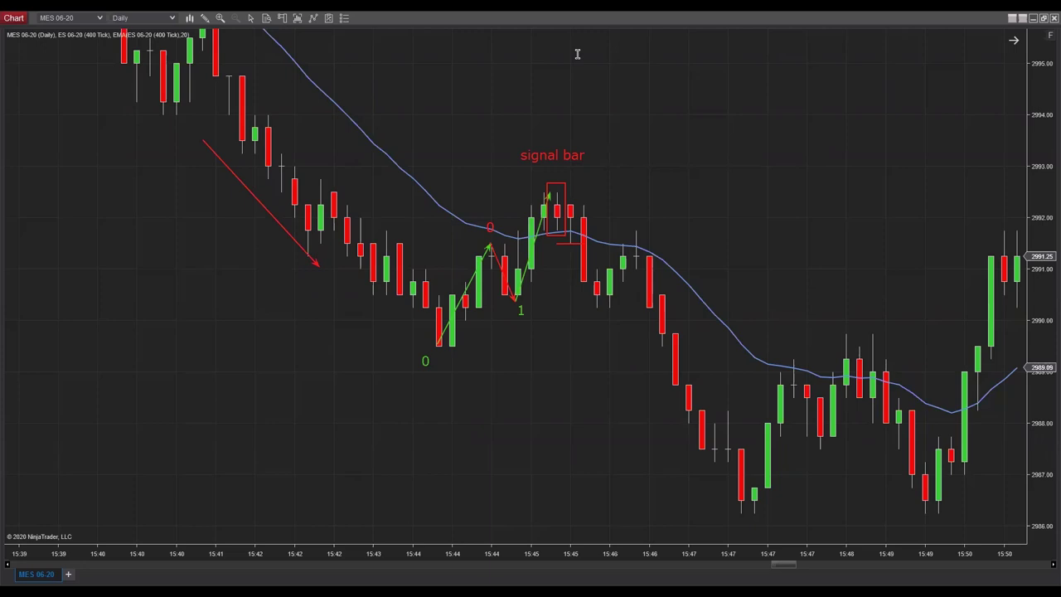
- Box the bar right after the signal bar in red and label it "trigger bar"
drag(559, 196, 578, 240)
click(663, 169)
text(trigger bar)
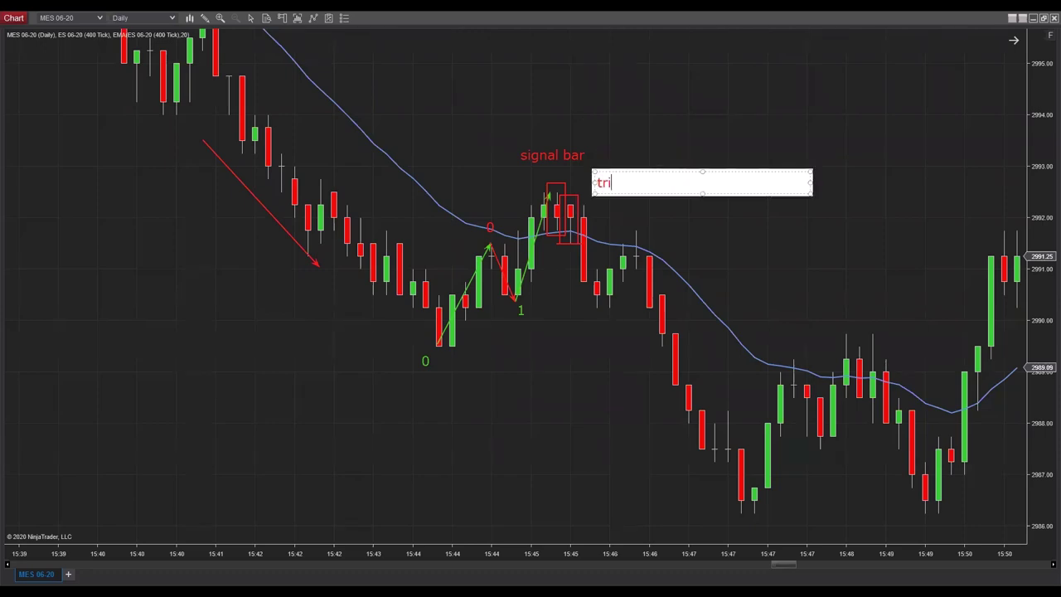
click(672, 128)
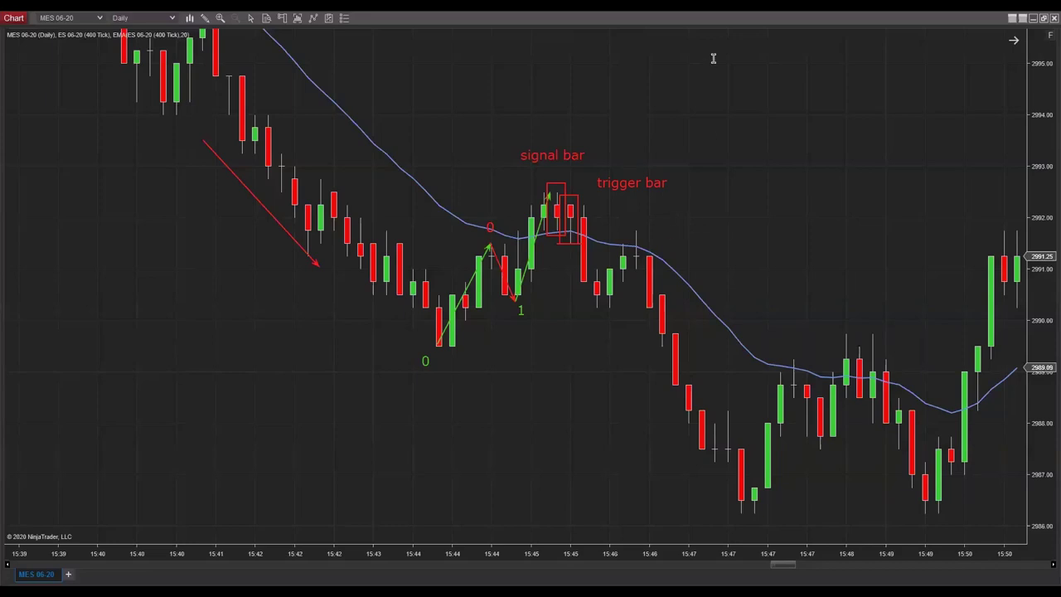
- Undo the signal and trigger bar labels, their boxes and the short red line
key(ctrl+z)
key(ctrl+z)
key(ctrl+z)
key(ctrl+z)
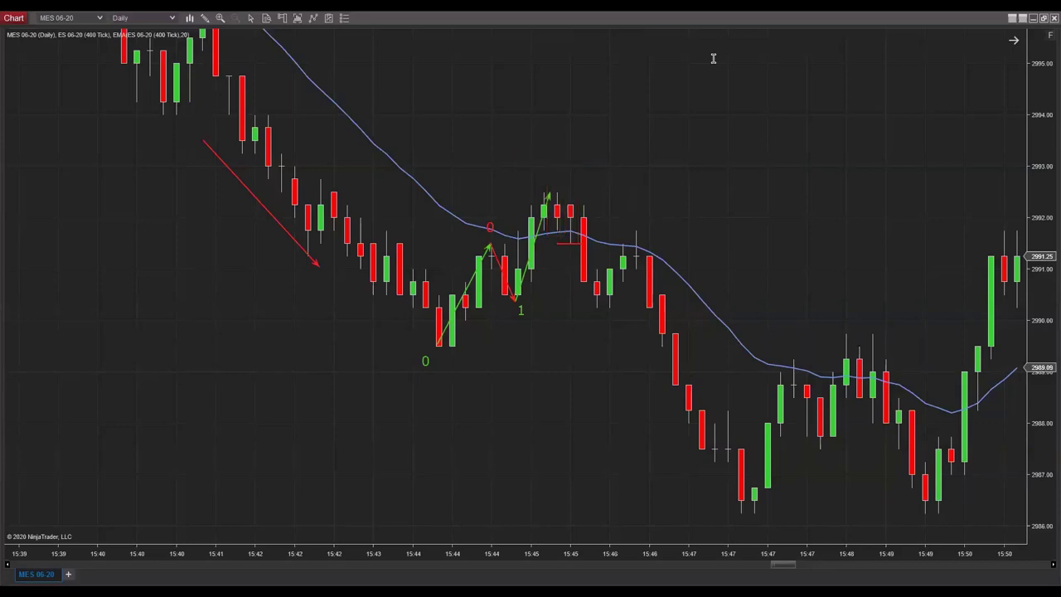
key(ctrl+z)
- Draw three short red horizontal lines around the pullback high at about 2990.50, 2991.50 and 2993.00
drag(559, 293, 629, 293)
drag(587, 293, 586, 293)
drag(556, 241, 611, 240)
click(594, 242)
click(735, 164)
click(532, 166)
click(589, 165)
- Label the line at 2993.00 in red with "stop loss 2 ticks above signal bar"
click(599, 164)
text(stop loss)
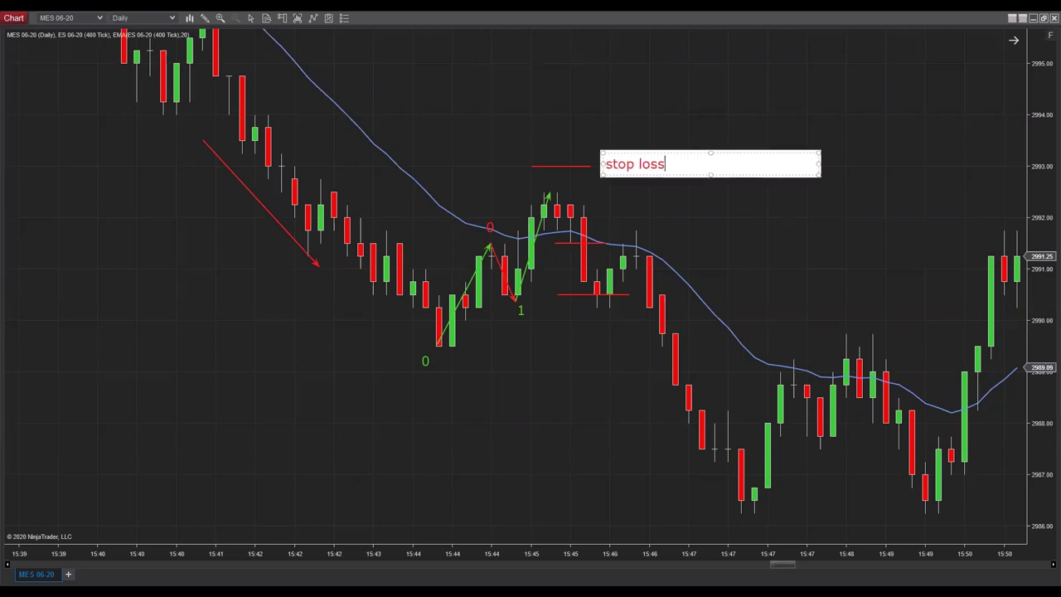
key(Return)
key(BackSpace)
text(2 ticks above s)
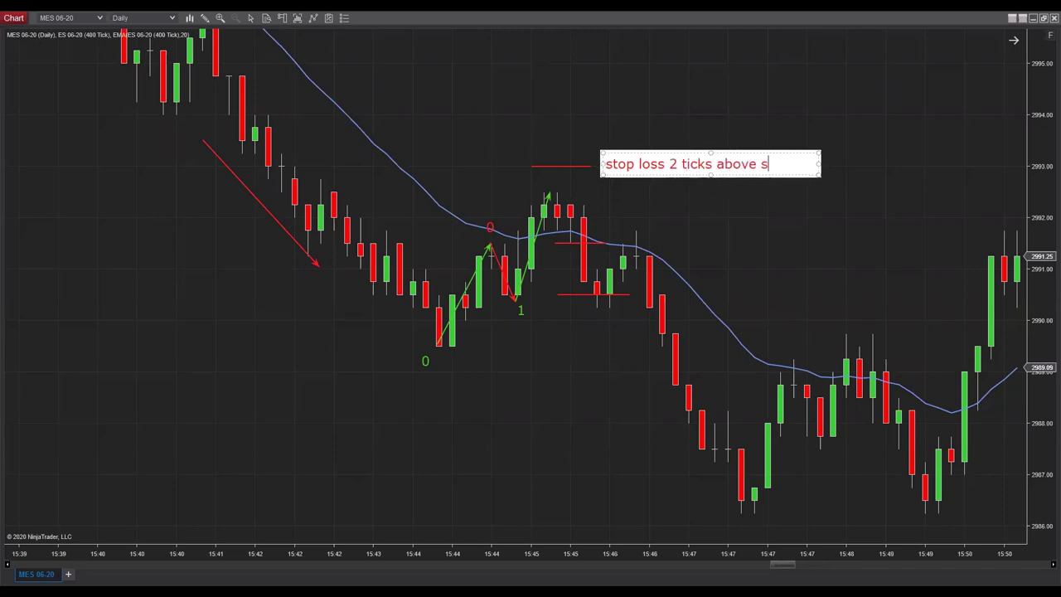
text(ignal bar)
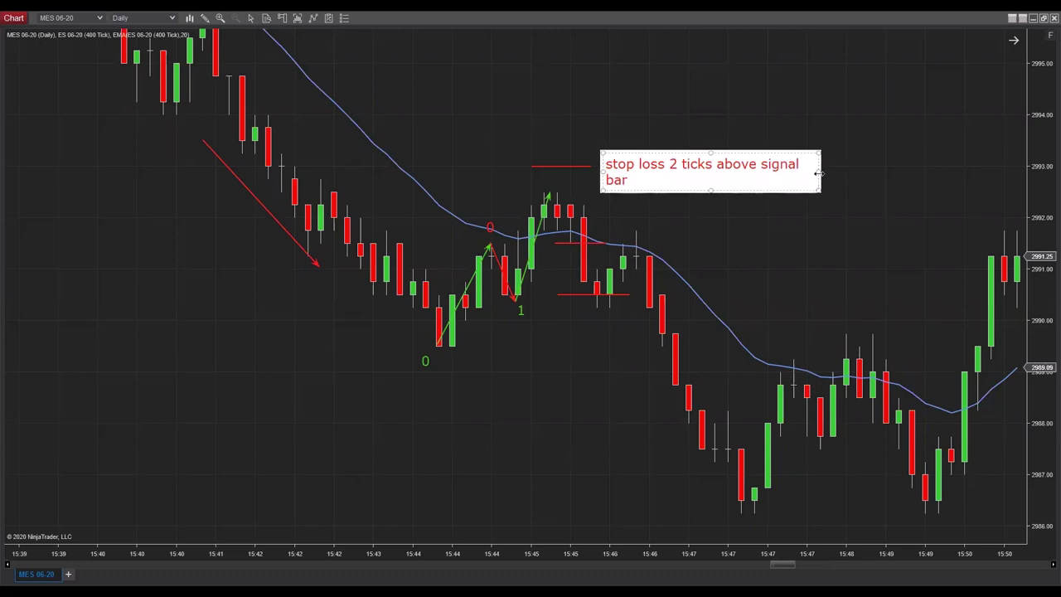
click(791, 241)
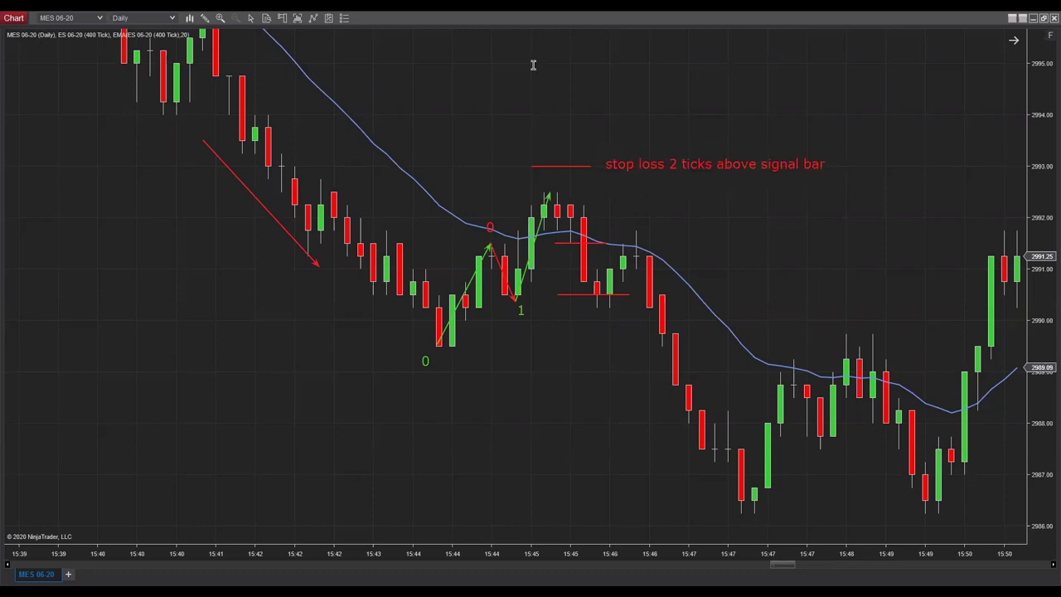
- Label the line near 2991.50 in red with "stop order 1 tick under signal bar low"
click(614, 241)
text(stop or)
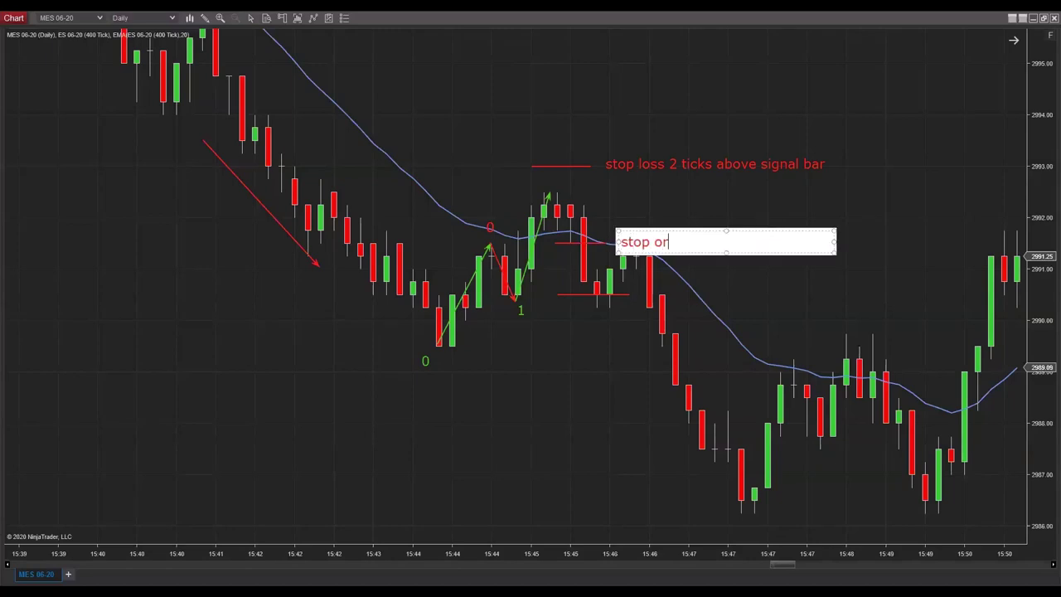
text(der 1 tick under signal)
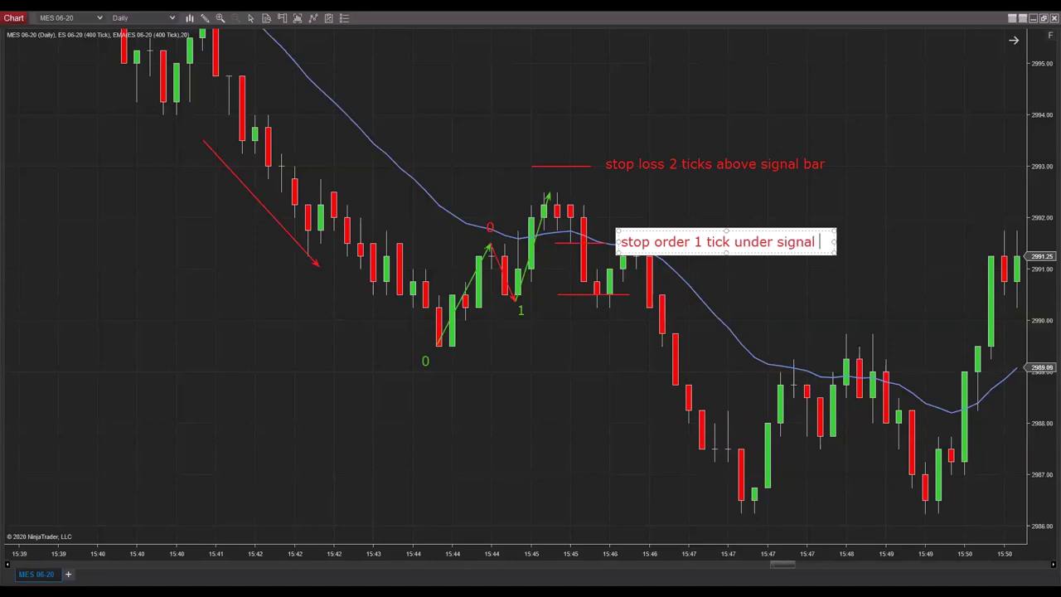
text( bar low)
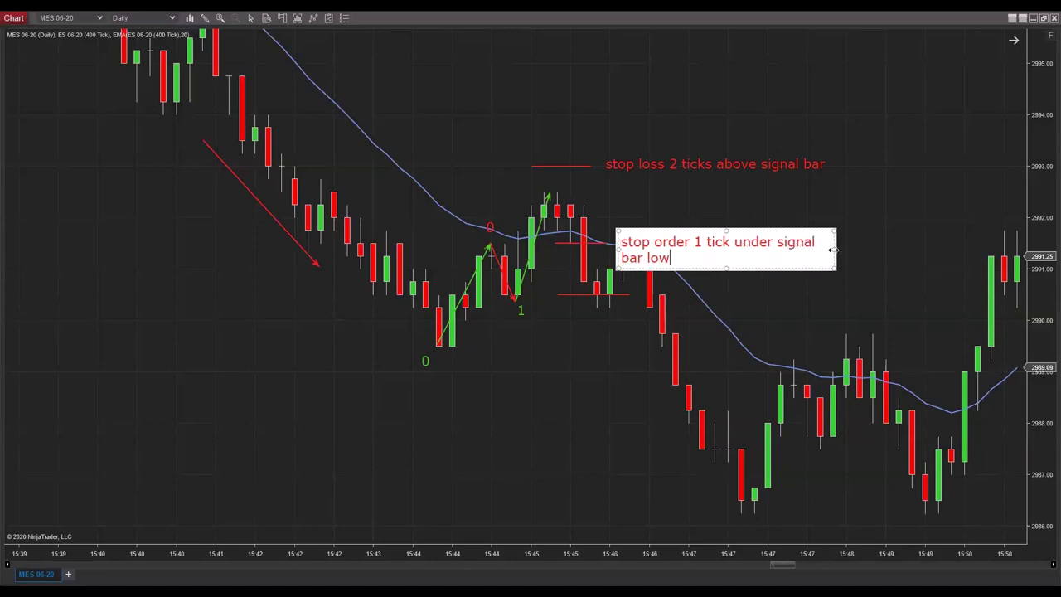
click(770, 163)
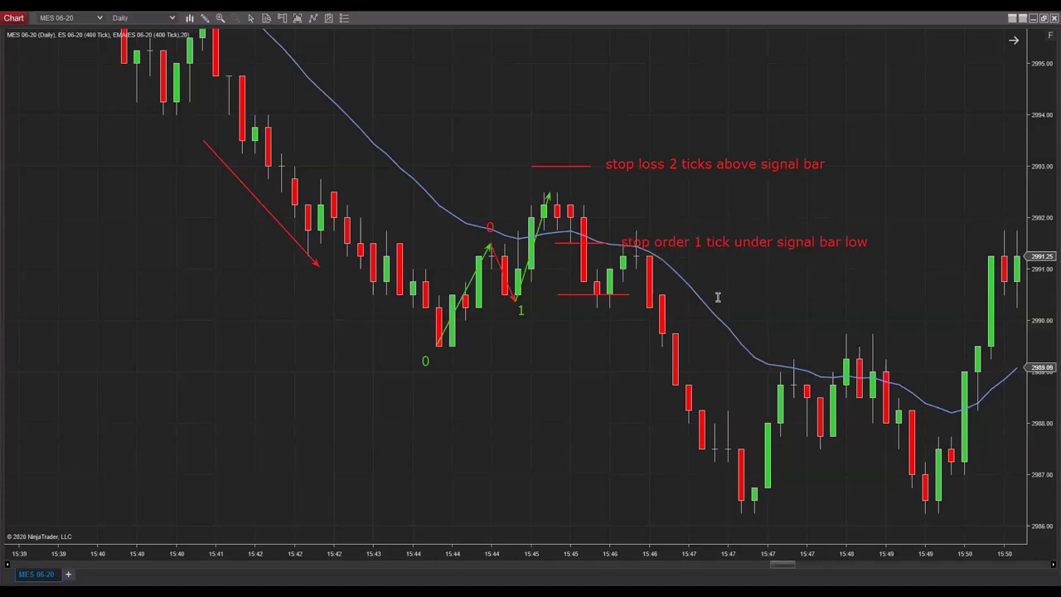
- Label the line near 2990.50 with "limit fill 1 point (scalper's profit = 5 ticks)", widening the text box to one line
click(638, 295)
text(tar)
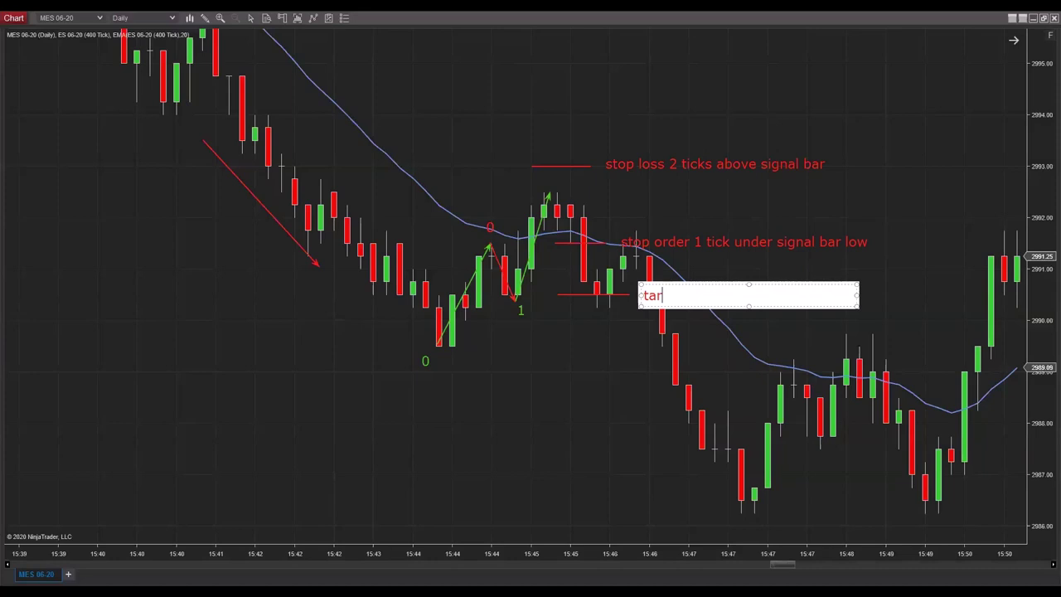
text(g)
key(BackSpace)
key(BackSpace)
key(BackSpace)
key(BackSpace)
text(limit )
text(o)
key(BackSpace)
text(fill 1 point (sca)
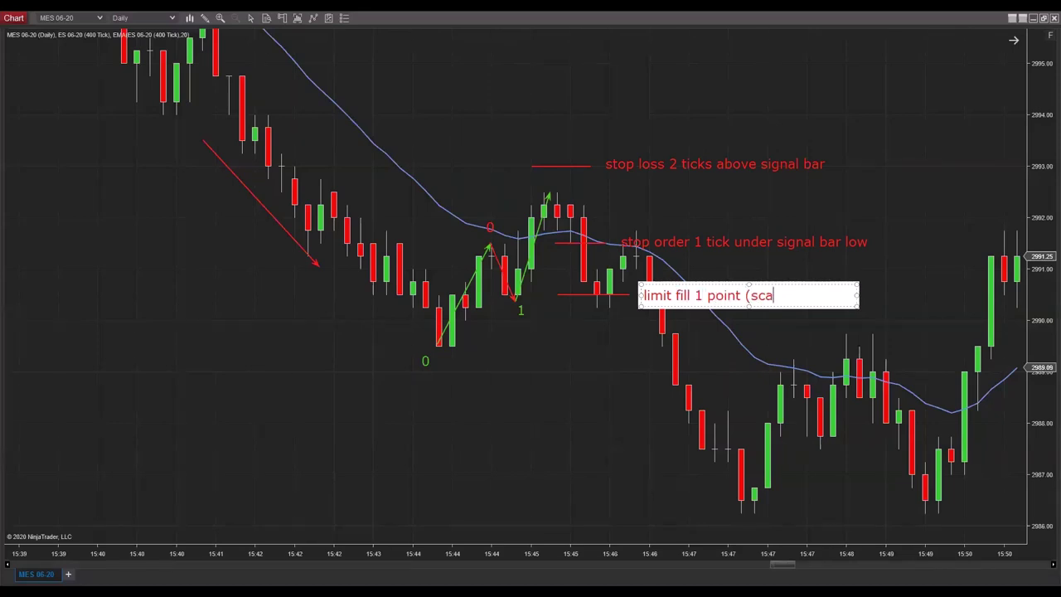
text(lper's profit = 5 ticks)
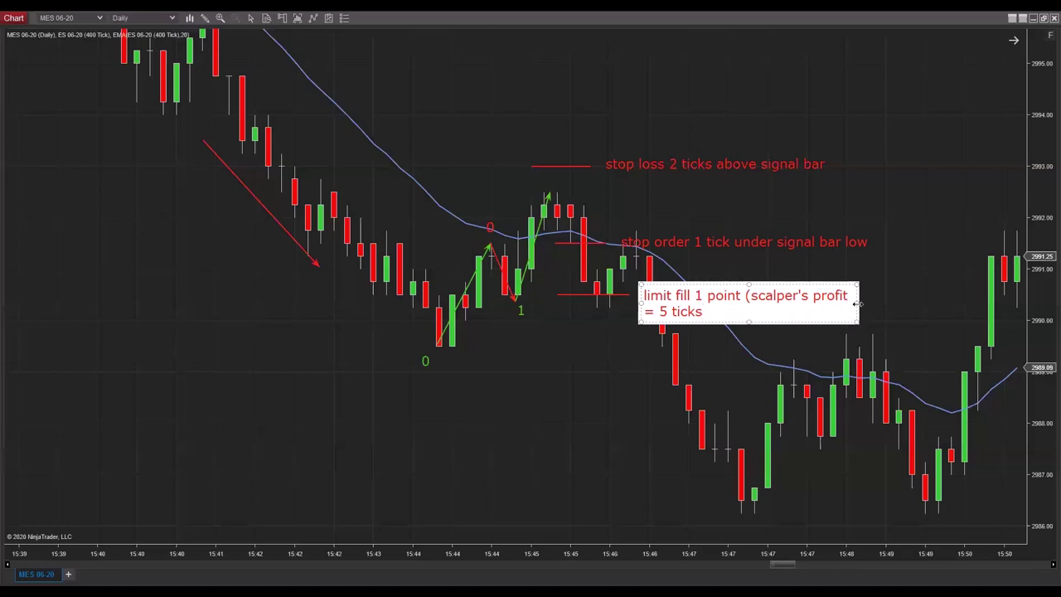
drag(857, 304, 932, 298)
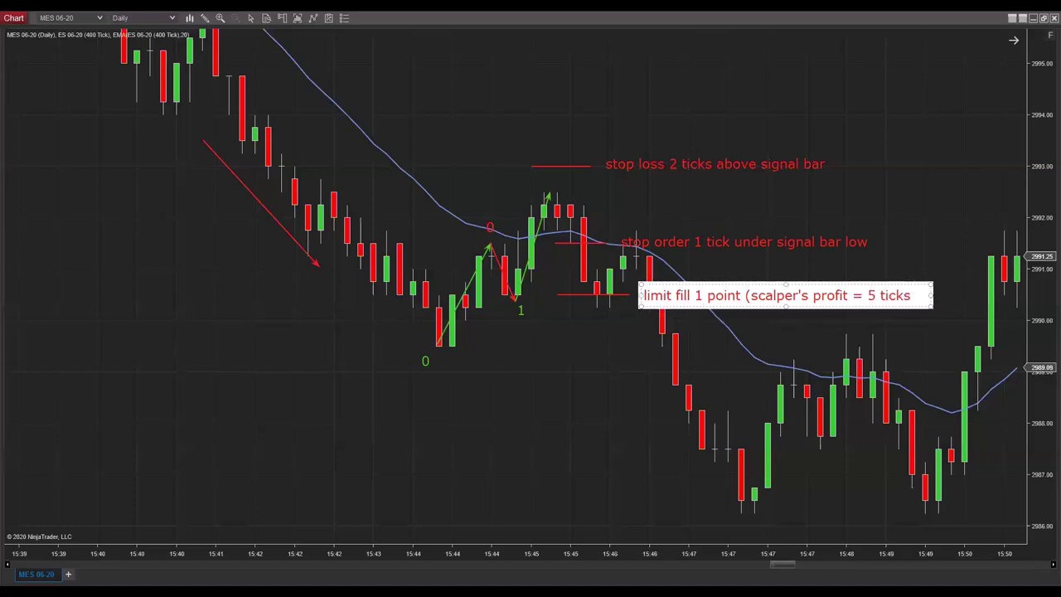
text())
click(893, 238)
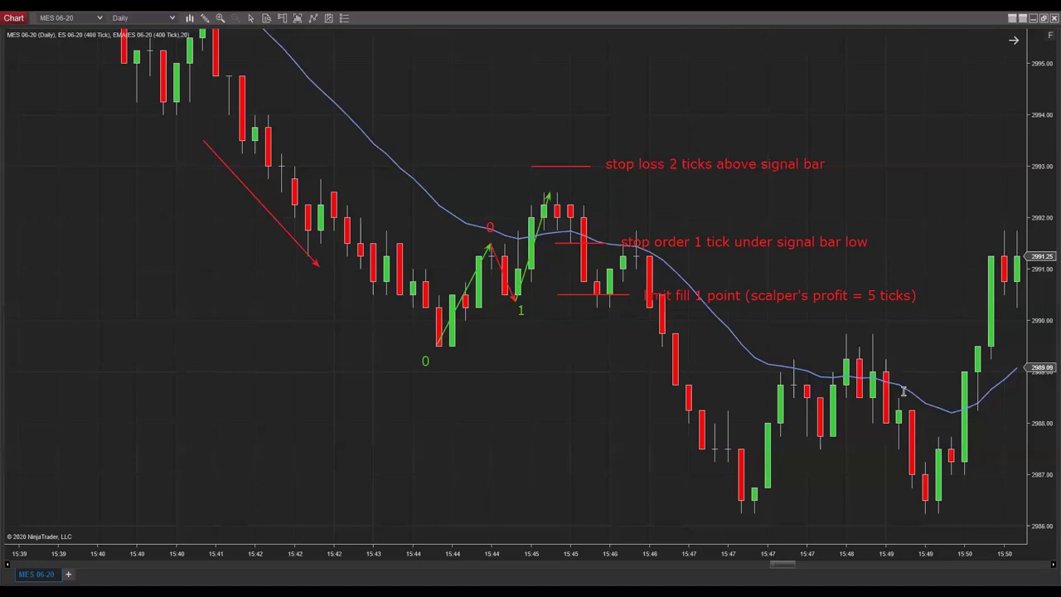